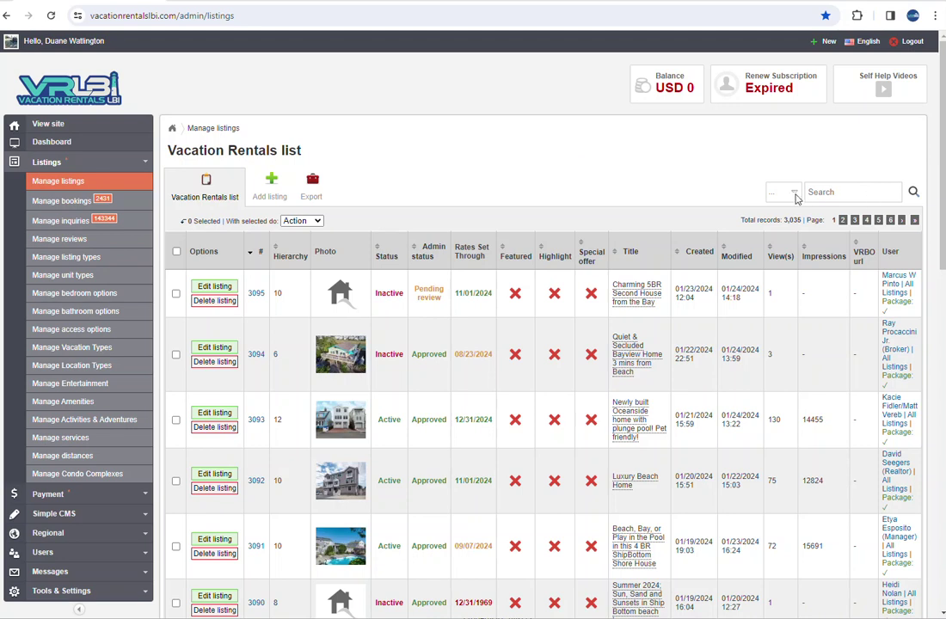
Filter the listings table by ID# 2866
left_click(780, 213)
left_click(824, 191)
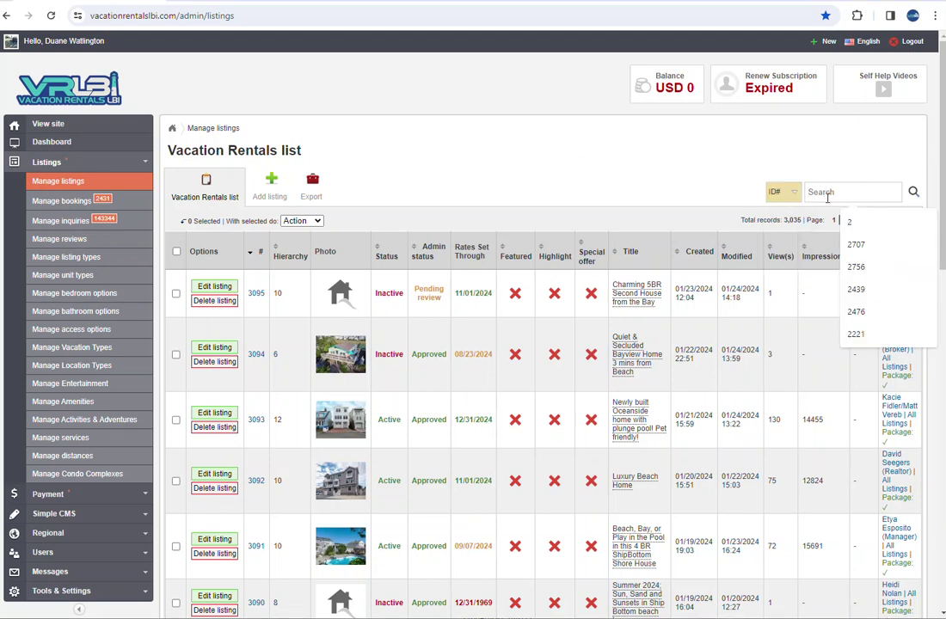
type("2866")
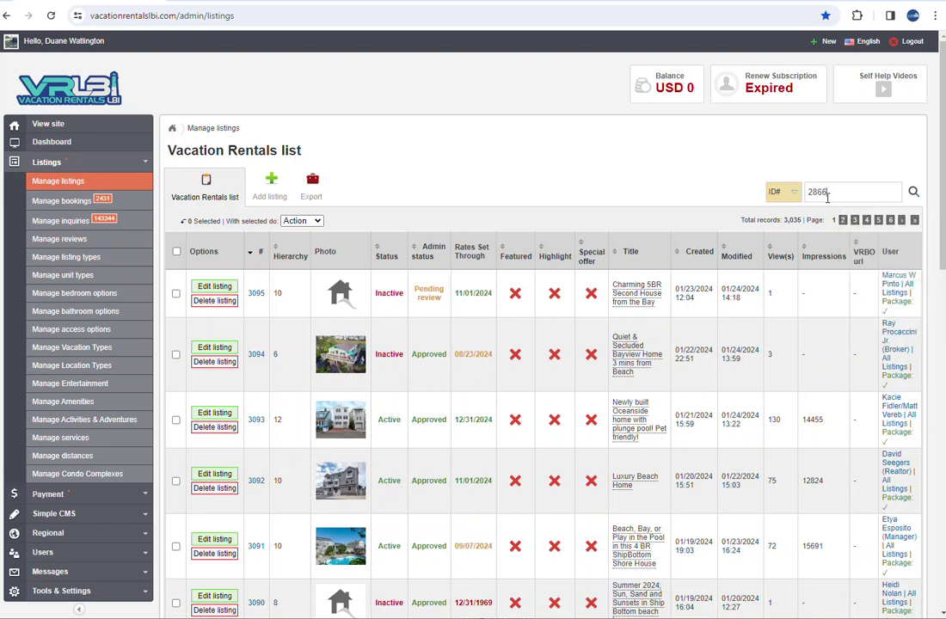
key("Return")
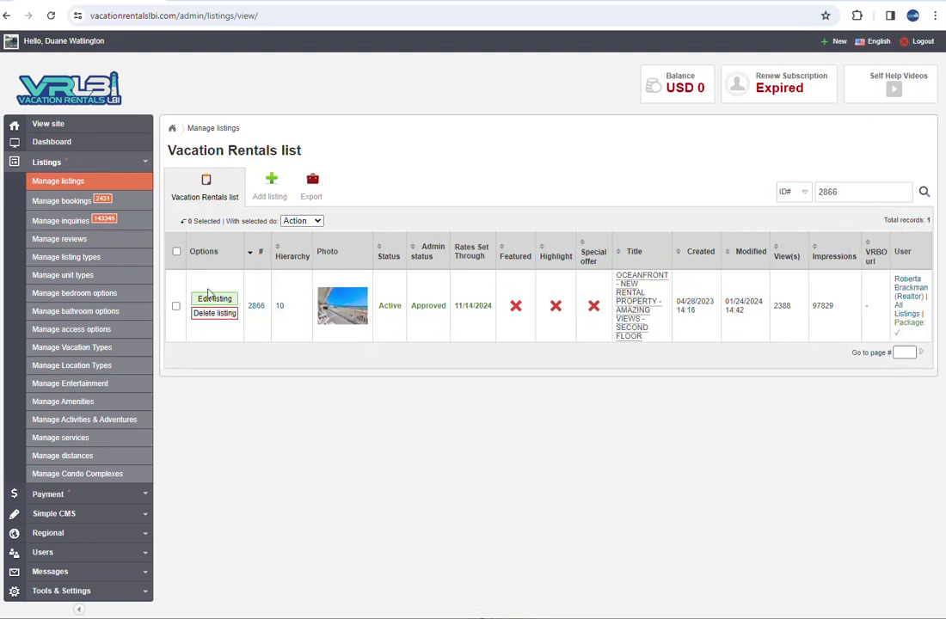
Open listing 2866's Calendar page and scroll down to its Current Bookings
mouse_move(214, 301)
left_click(240, 343)
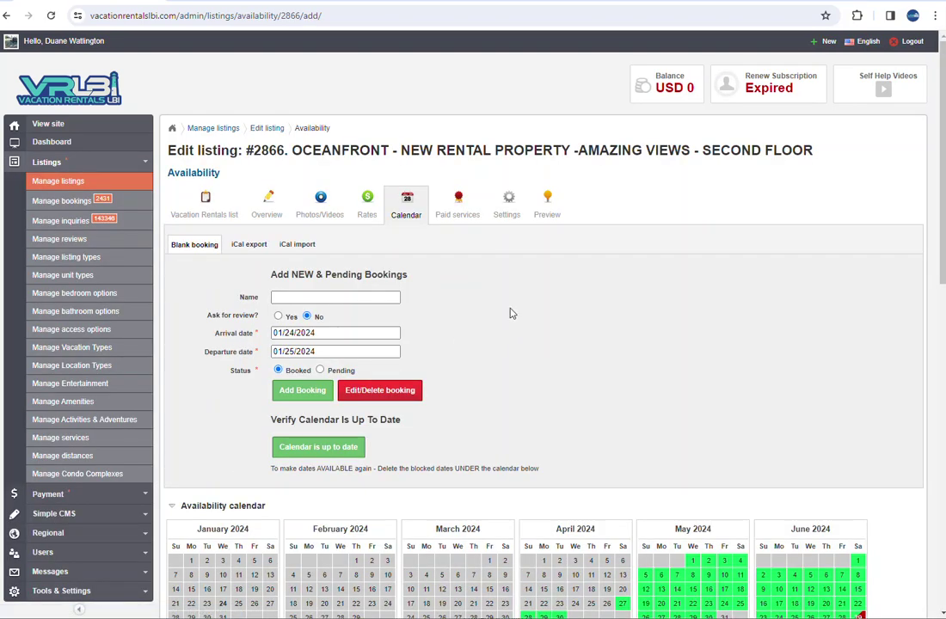
scroll(509, 311, "down", 1)
scroll(509, 313, "down", 2)
scroll(509, 313, "down", 2)
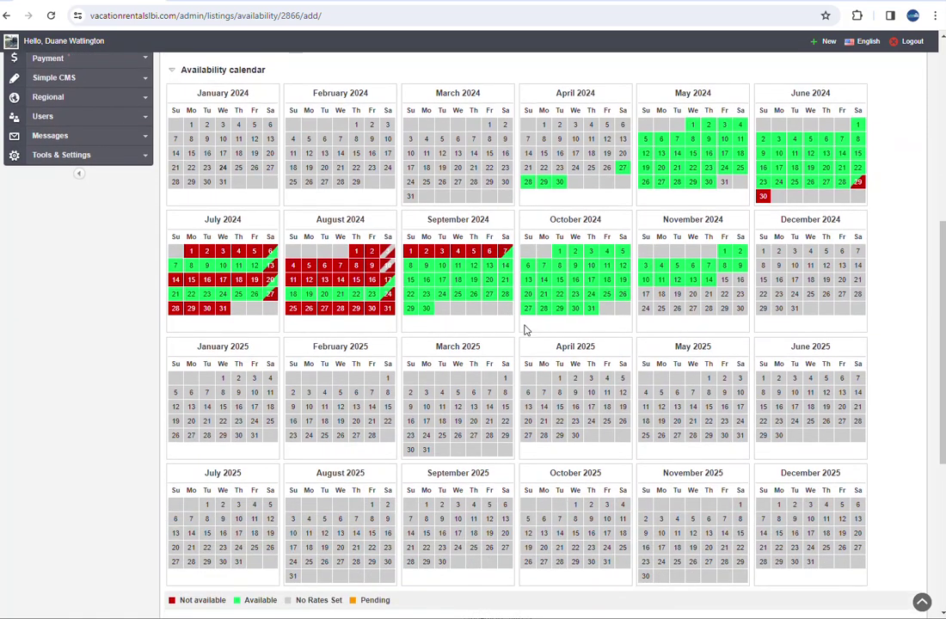
scroll(519, 333, "down", 4)
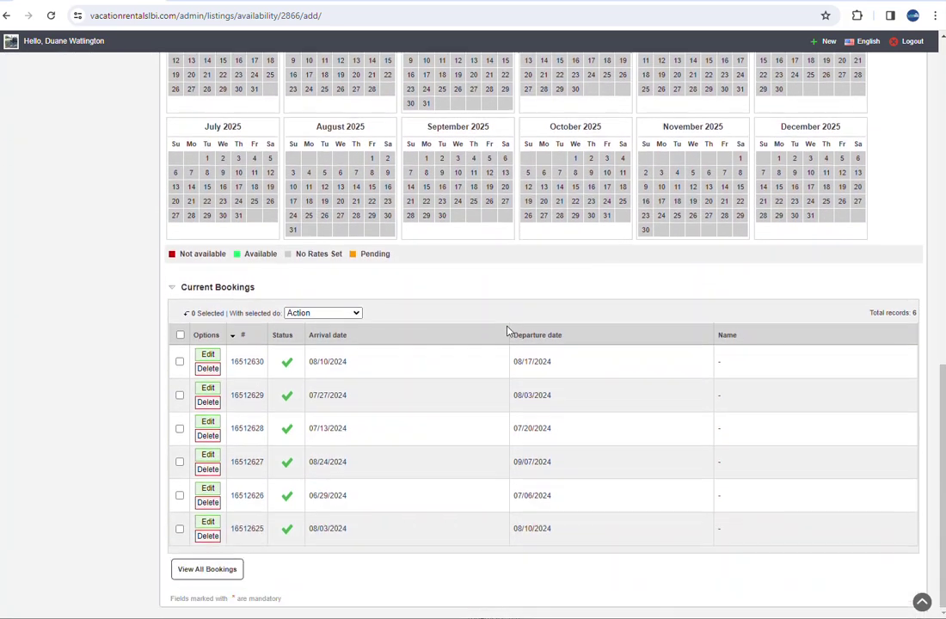
Select all six current bookings and delete them, confirming the deletion
left_click(181, 335)
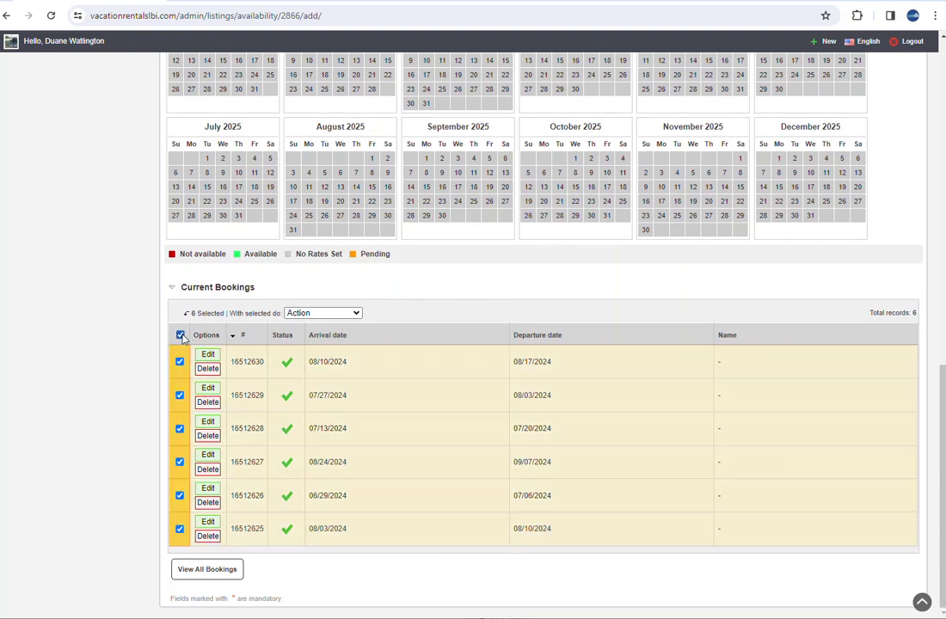
left_click(354, 315)
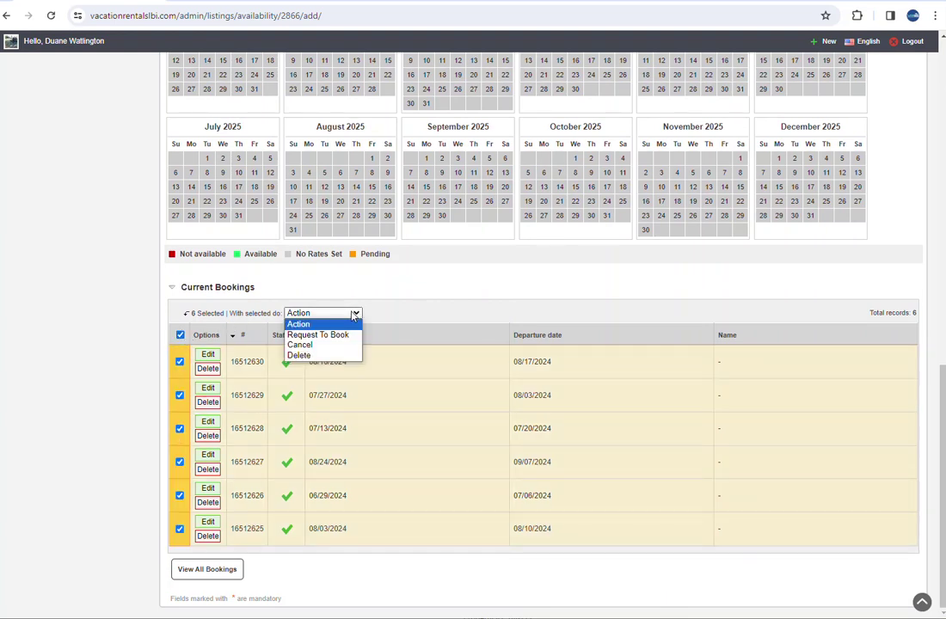
left_click(300, 356)
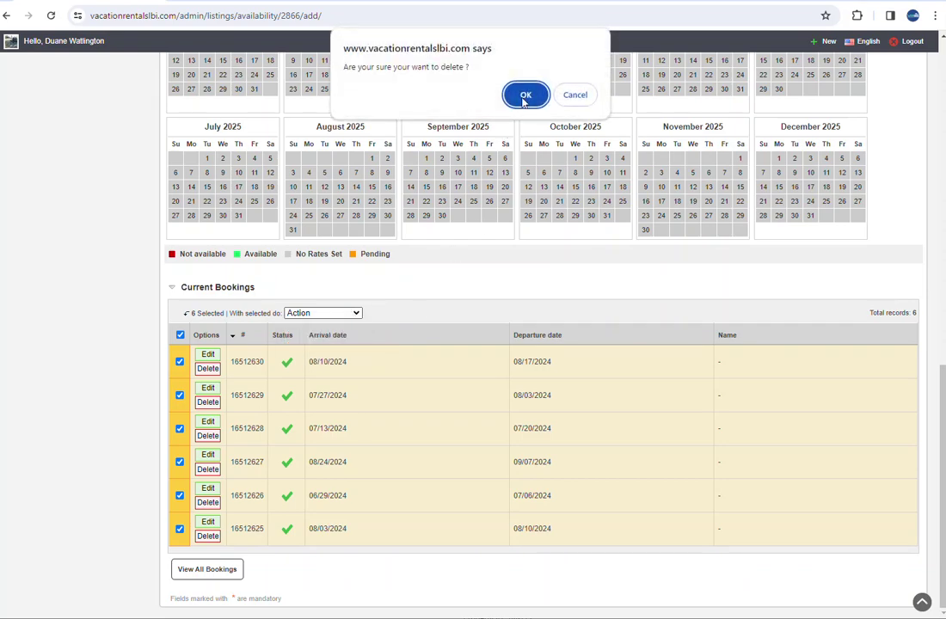
left_click(525, 97)
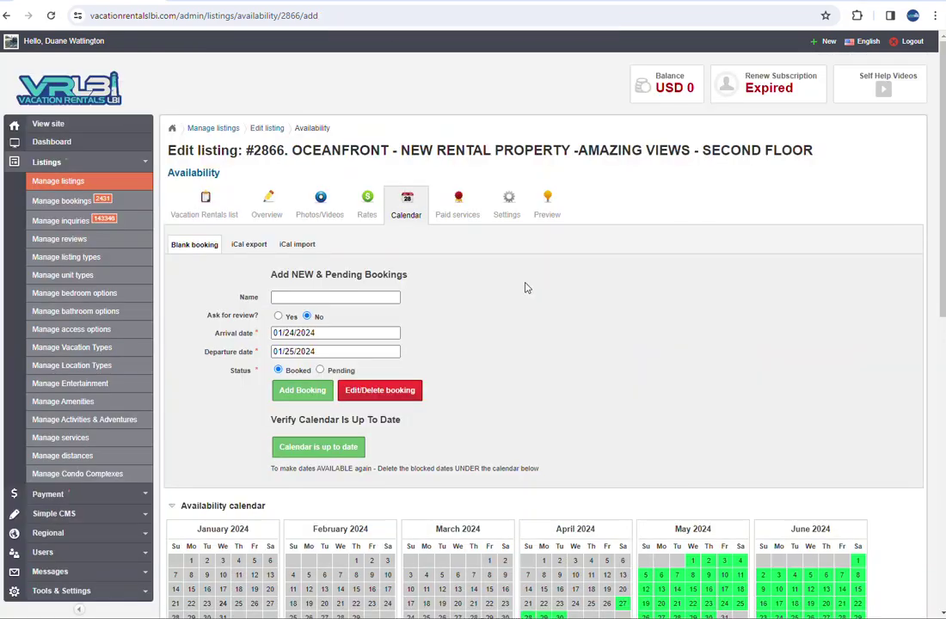
scroll(534, 301, "down", 7)
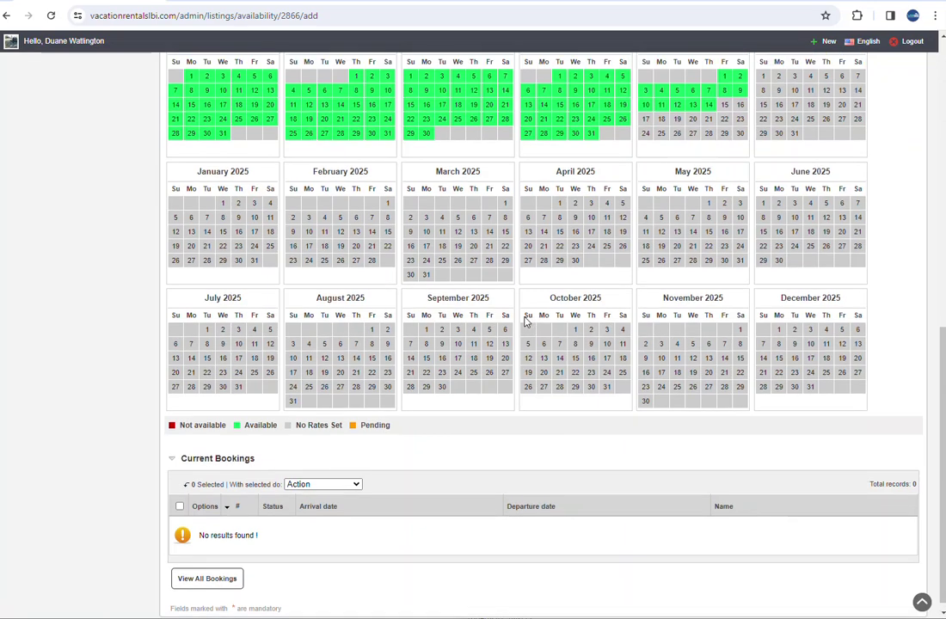
scroll(697, 250, "up", 4)
scroll(558, 379, "down", 3)
scroll(557, 402, "up", 6)
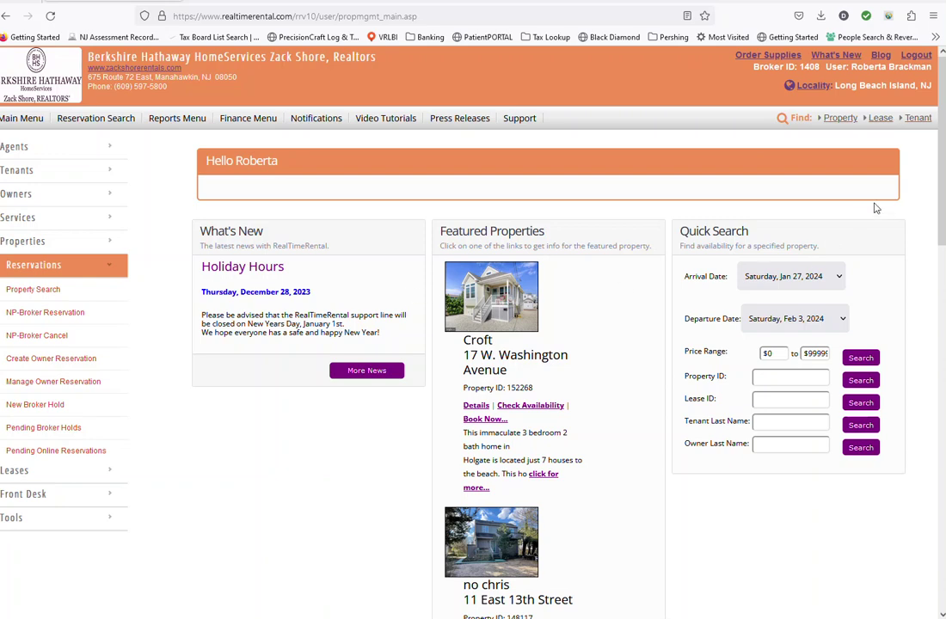
left_click(840, 118)
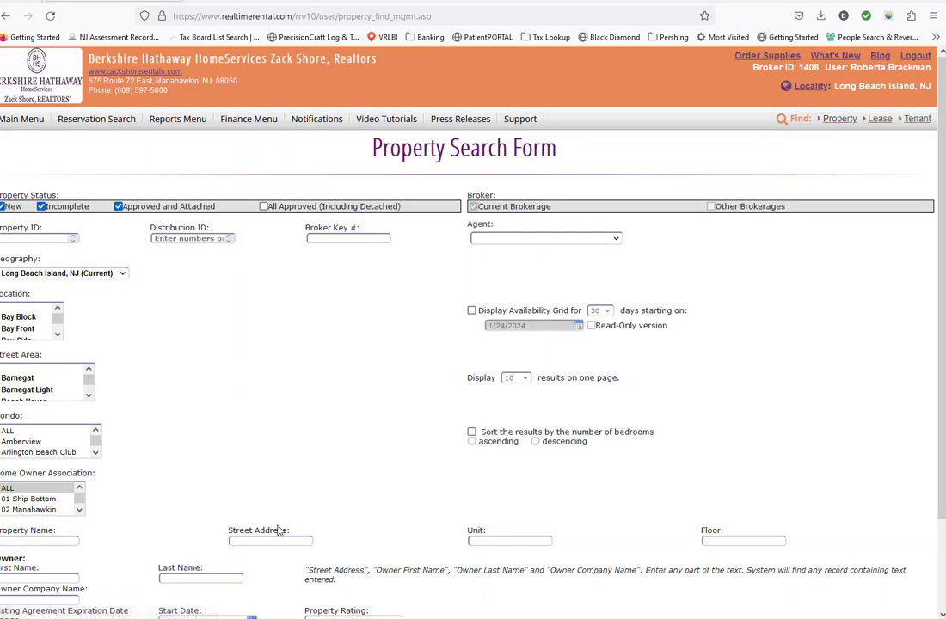
right_click(259, 542)
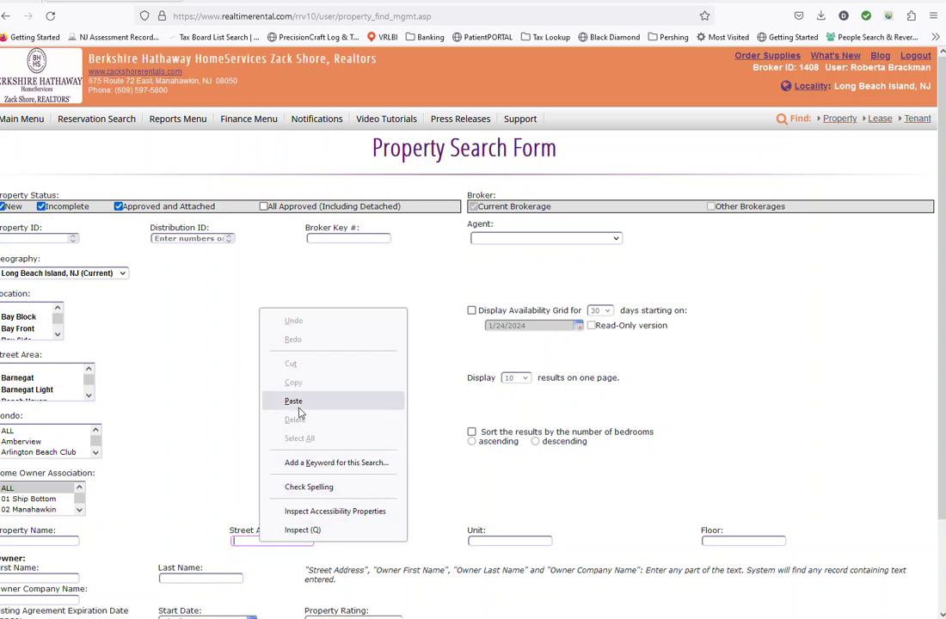
left_click(263, 351)
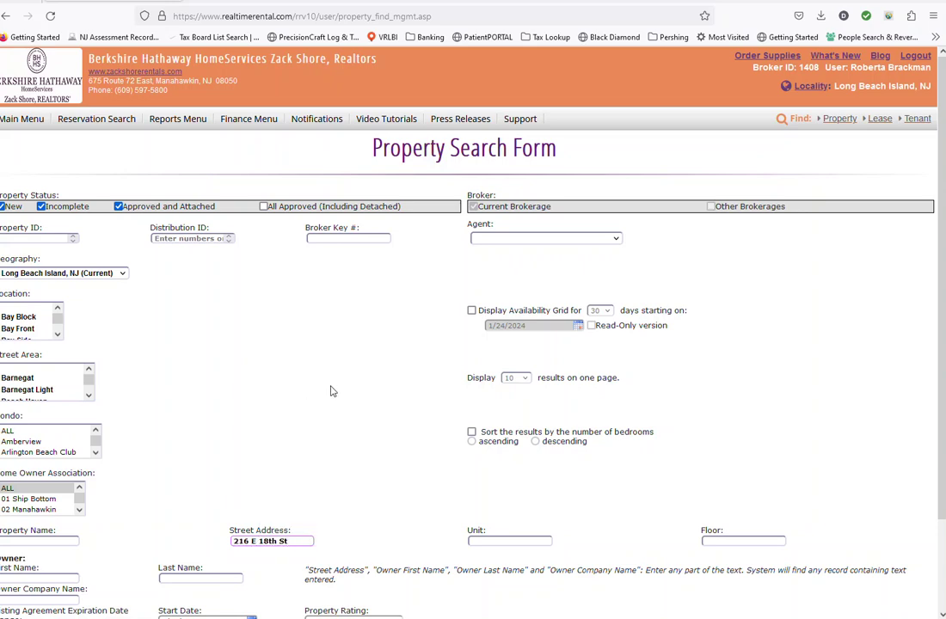
scroll(349, 394, "down", 3)
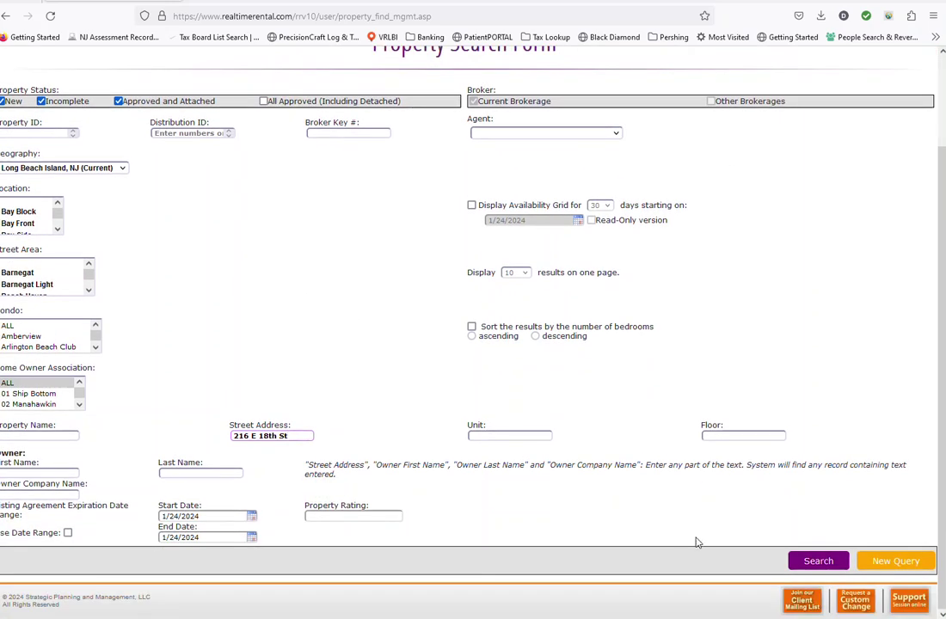
left_click(807, 560)
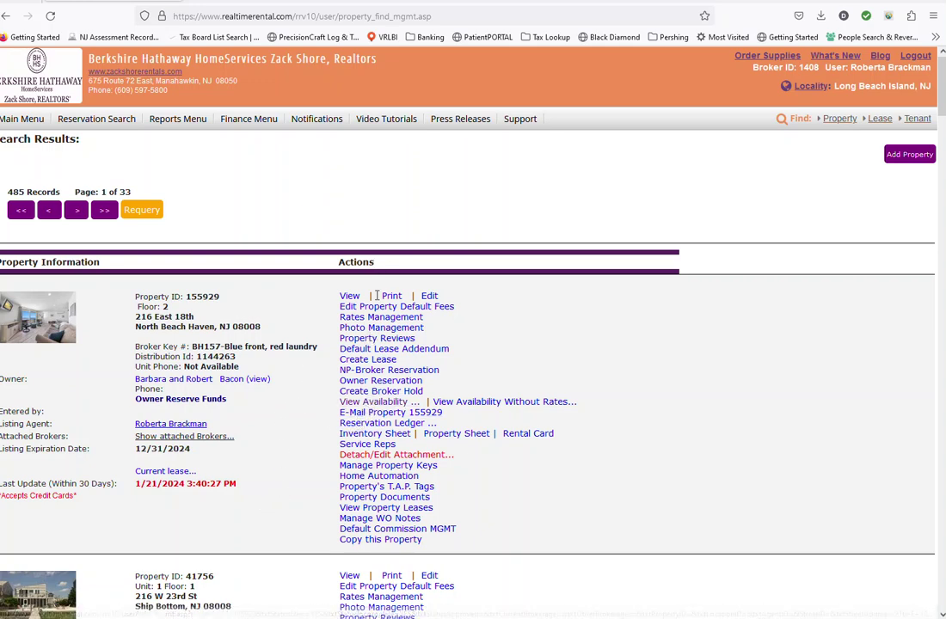
Copy property 155929's iCal feed URL from its availability calendar, then return to listing #2866
left_click(377, 403)
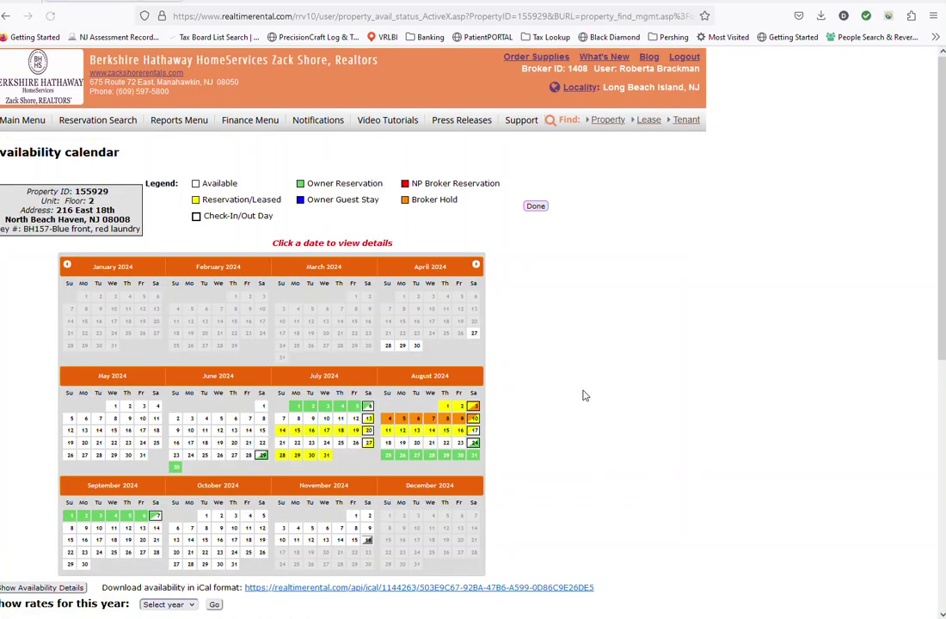
scroll(588, 393, "down", 3)
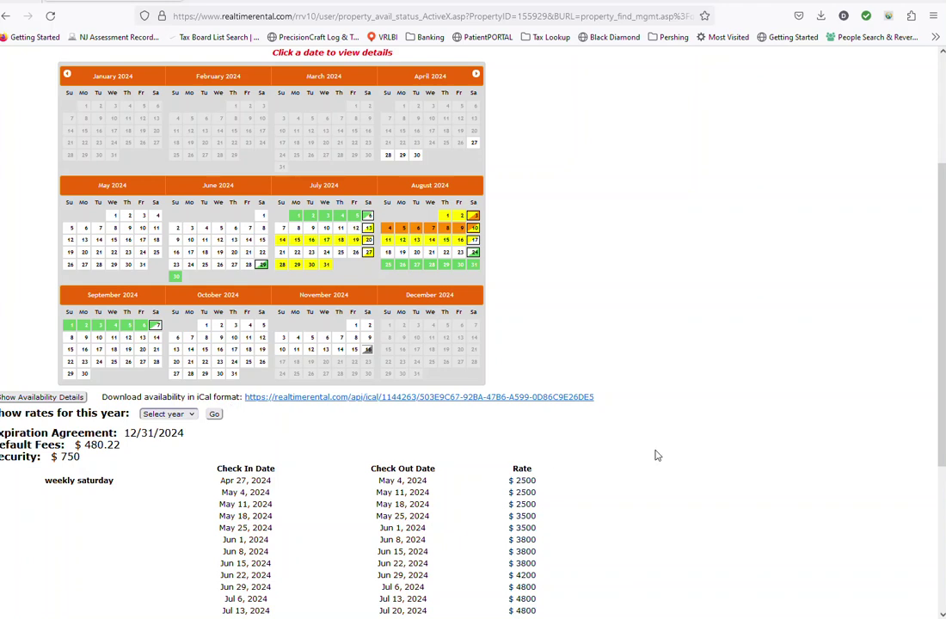
left_click_drag(596, 403, 245, 397)
key("ctrl+c")
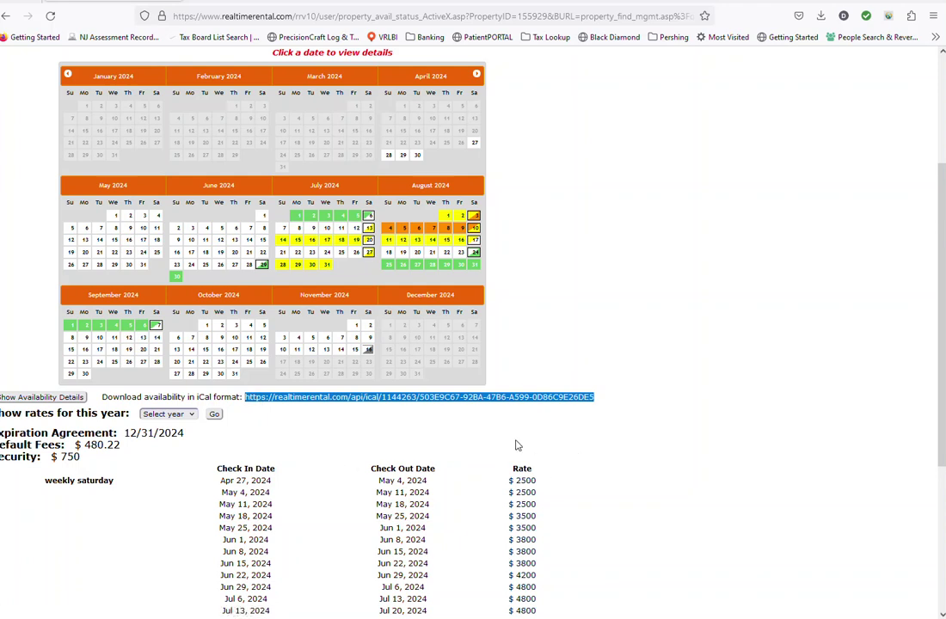
right_click(469, 400)
left_click(498, 281)
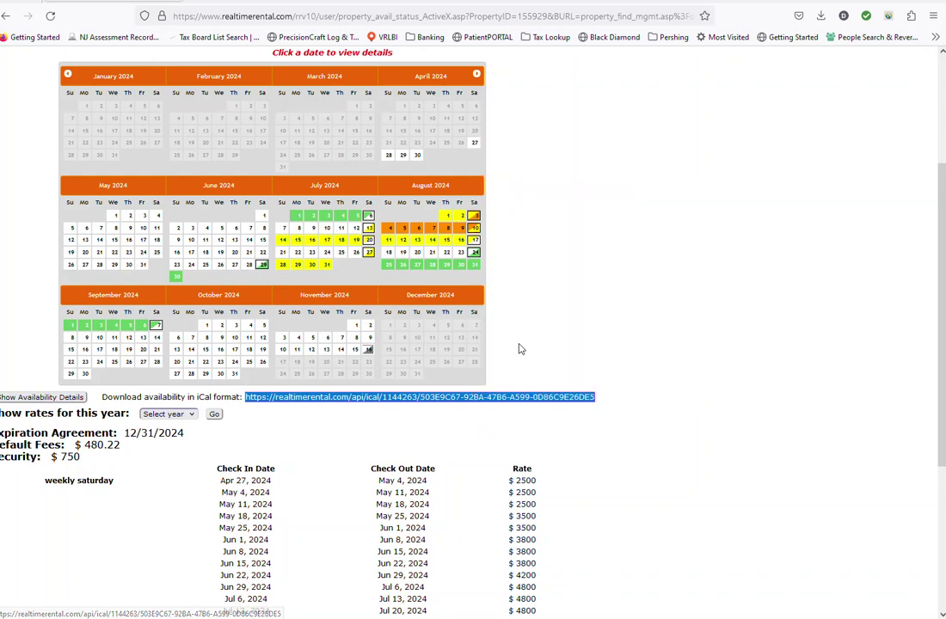
key("alt+Tab")
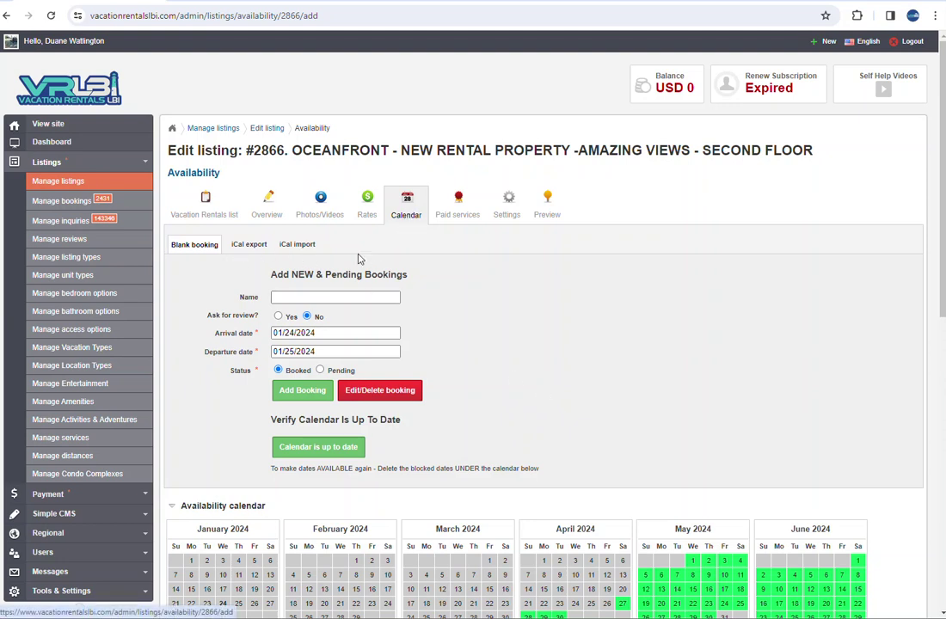
Paste the RealTimeRental iCal URL into listing #2866's iCal import form, double-check it, and import
left_click(299, 248)
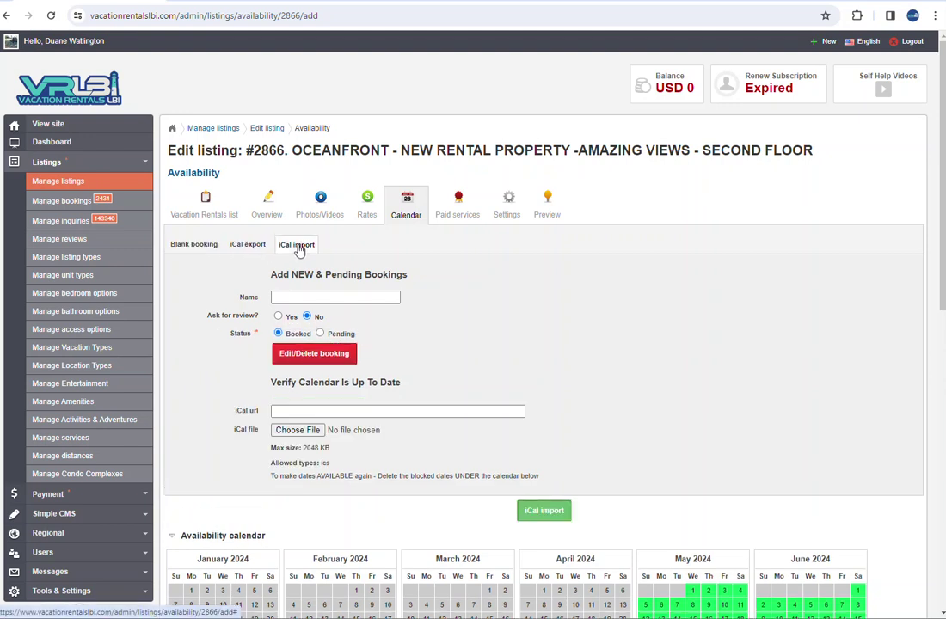
left_click(292, 412)
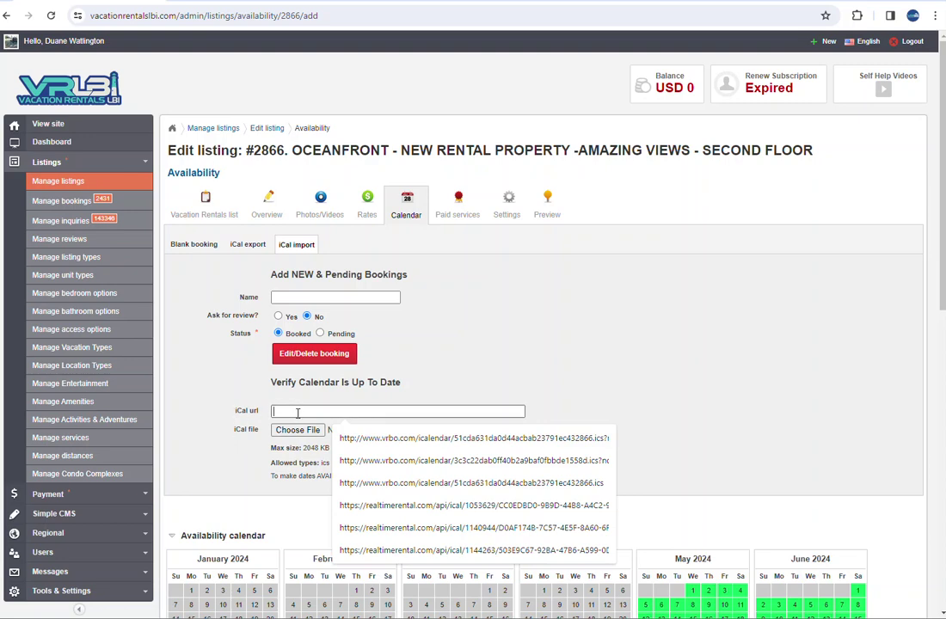
right_click(287, 412)
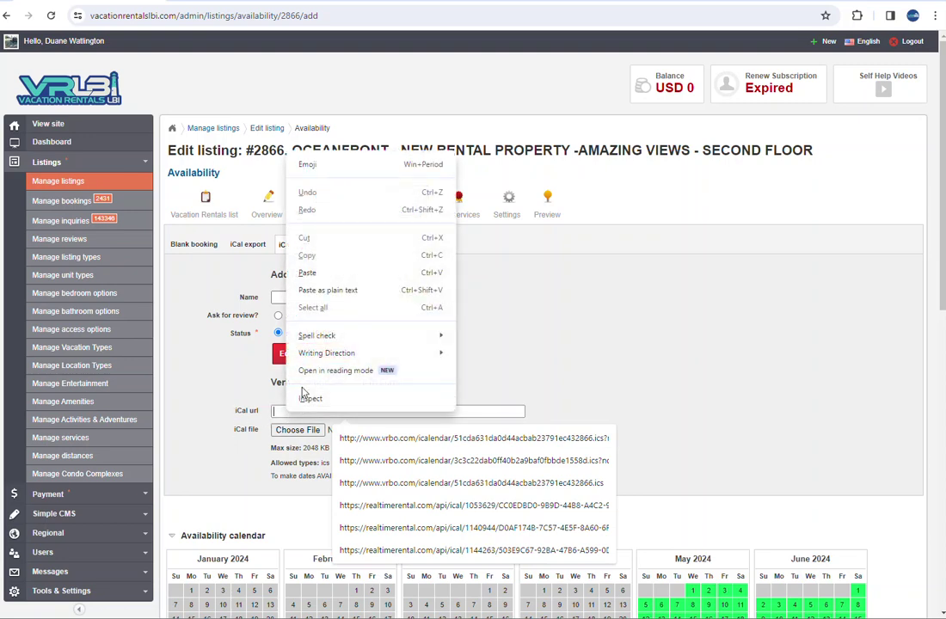
left_click(312, 272)
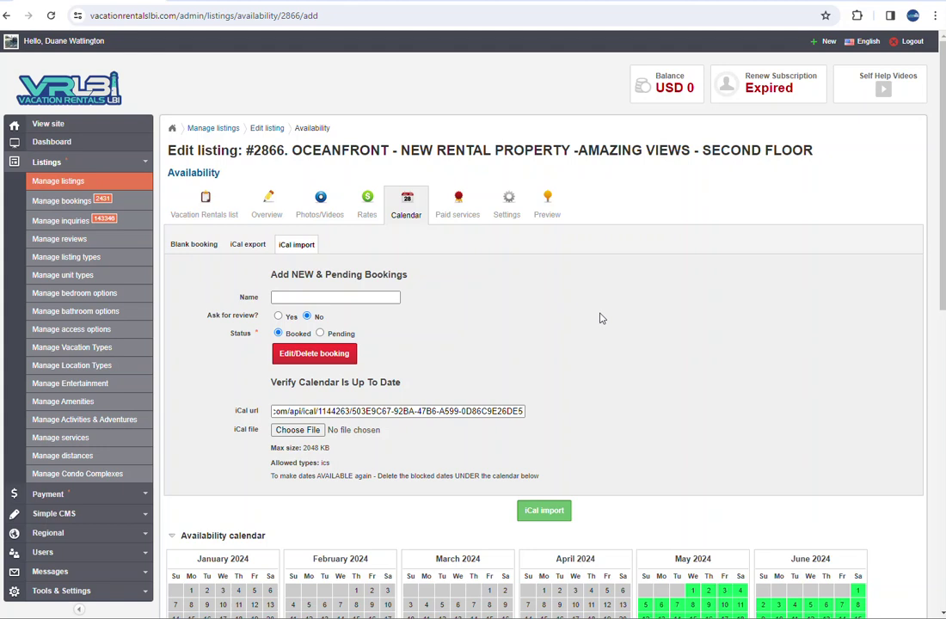
key("alt+Tab")
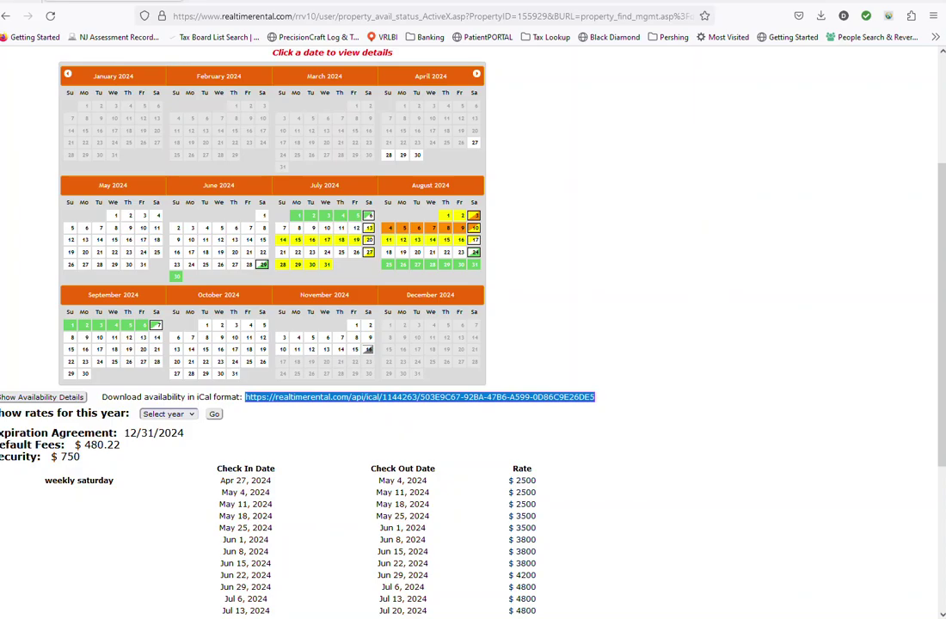
key("alt+Tab")
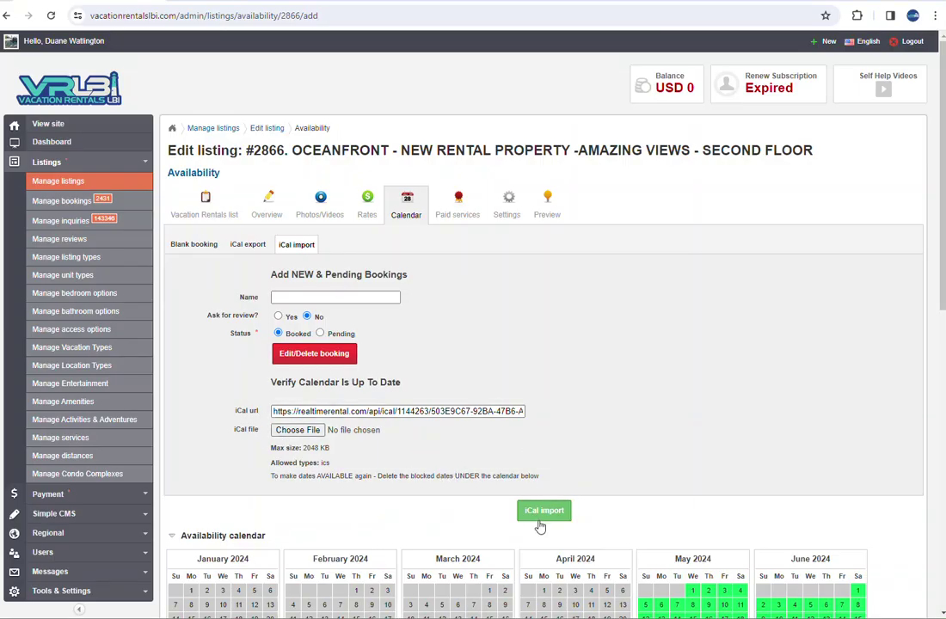
scroll(540, 526, "down", 4)
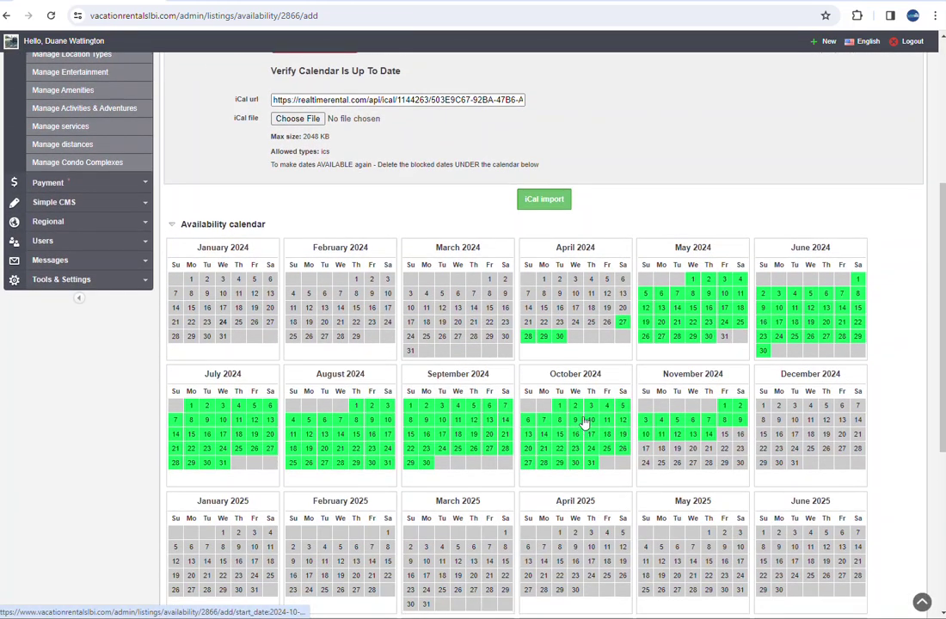
left_click(548, 199)
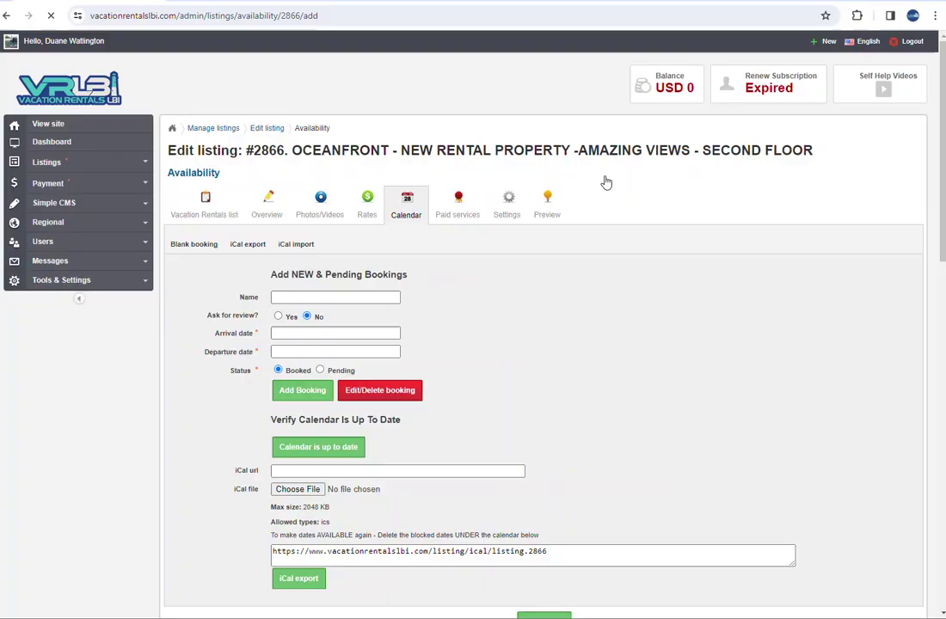
Scroll through the Availability calendar to review the red booked dates from late June to September 2024
scroll(606, 240, "down", 5)
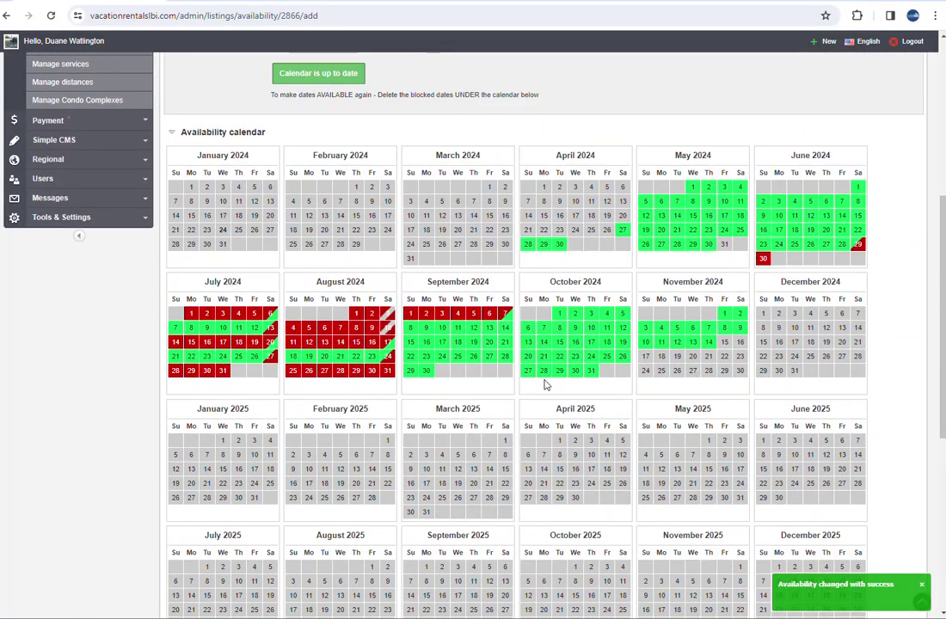
scroll(541, 393, "up", 2)
scroll(537, 393, "up", 2)
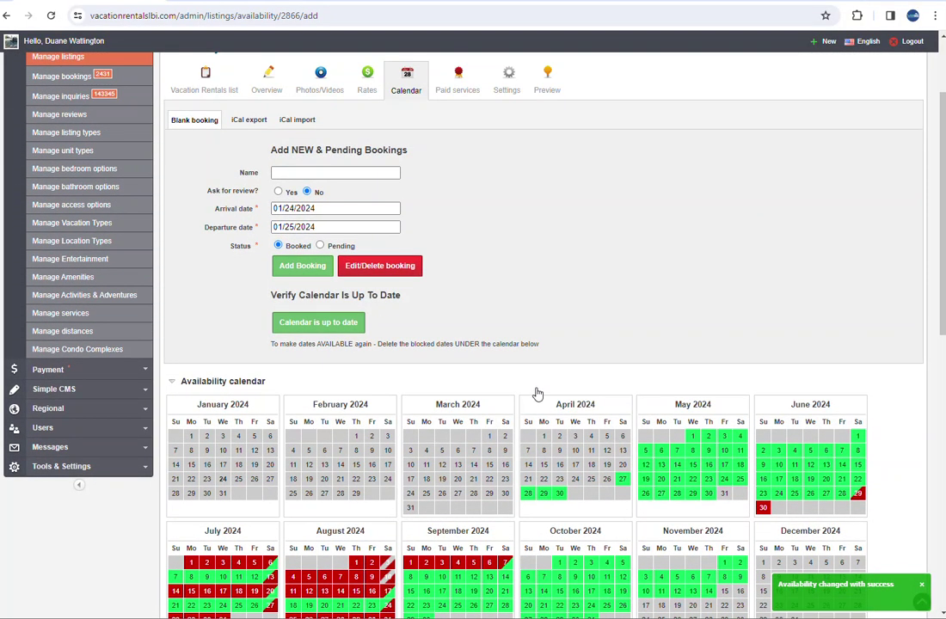
scroll(557, 280, "up", 2)
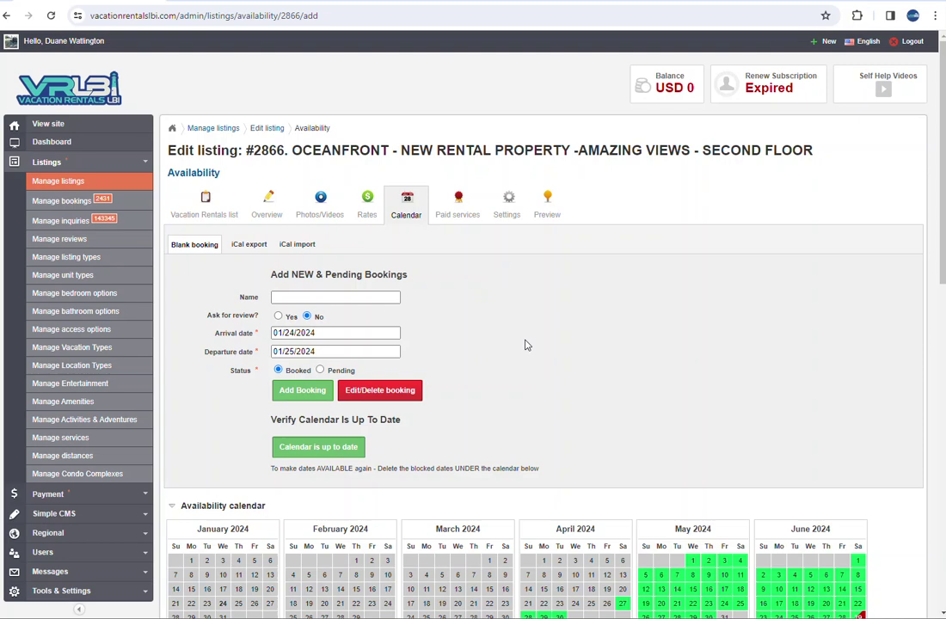
scroll(527, 345, "down", 1)
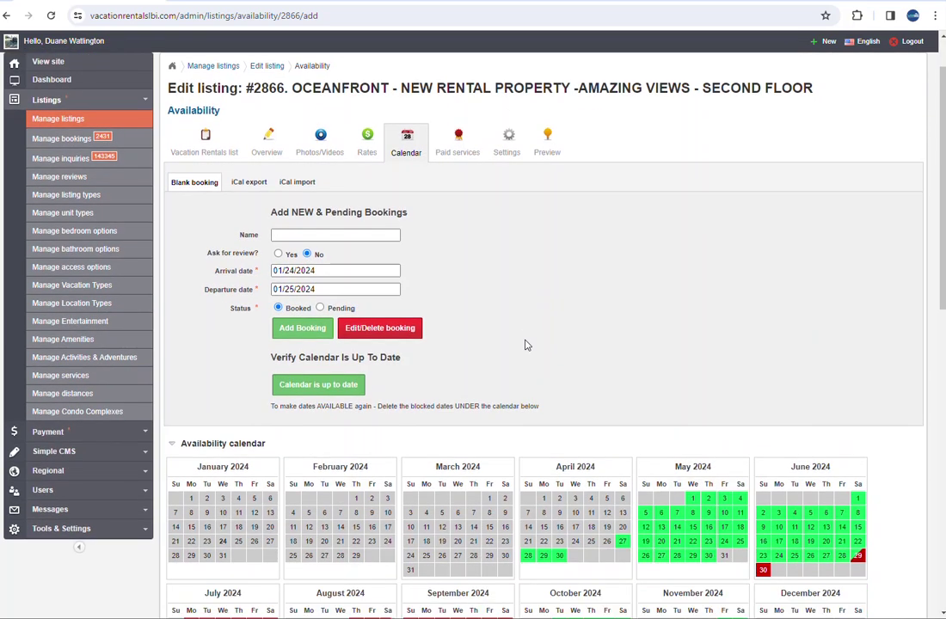
scroll(528, 345, "down", 1)
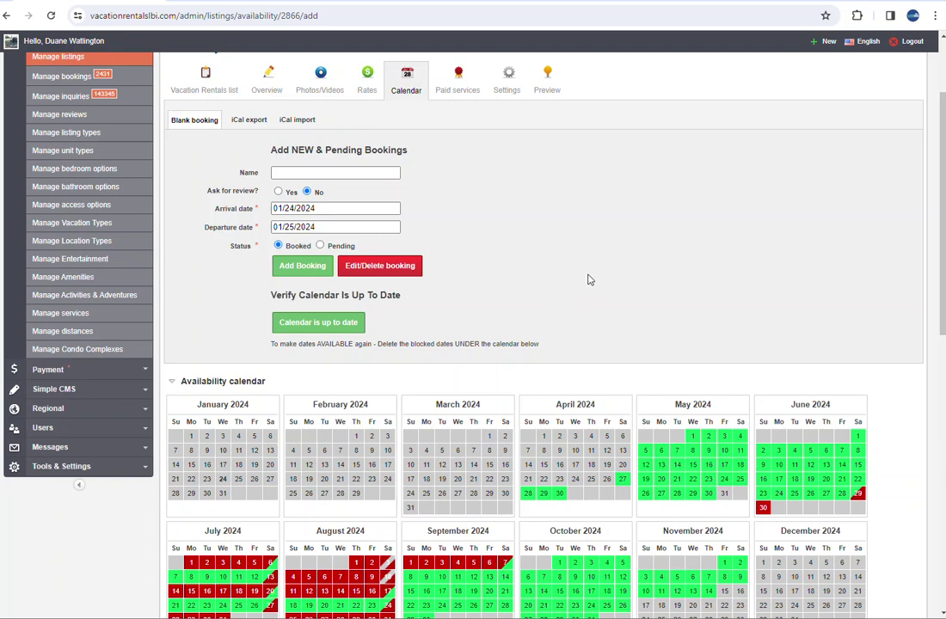
scroll(602, 284, "up", 3)
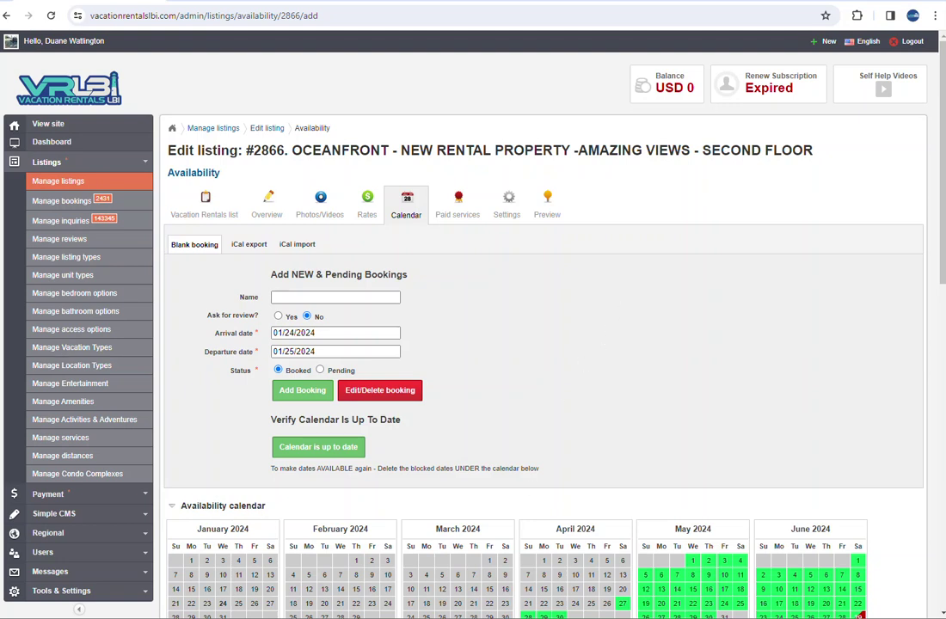
mouse_move(368, 617)
left_click(367, 583)
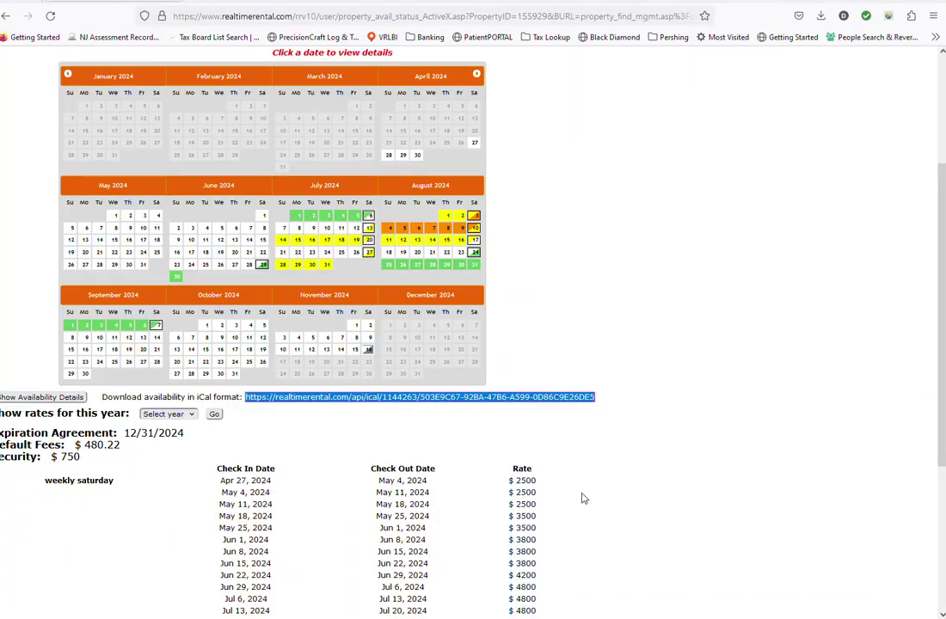
scroll(664, 310, "up", 3)
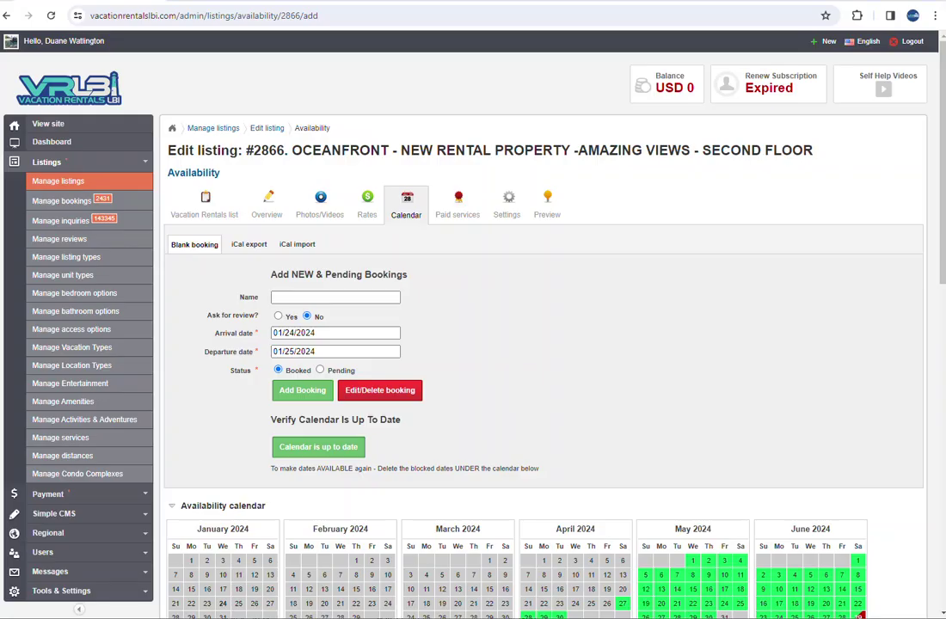
scroll(551, 404, "down", 5)
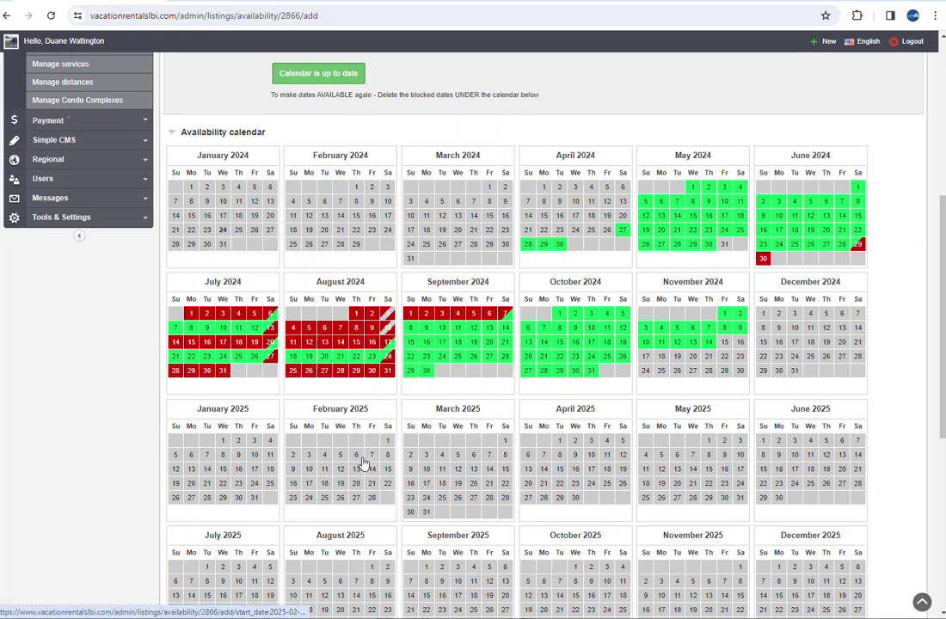
scroll(359, 458, "up", 5)
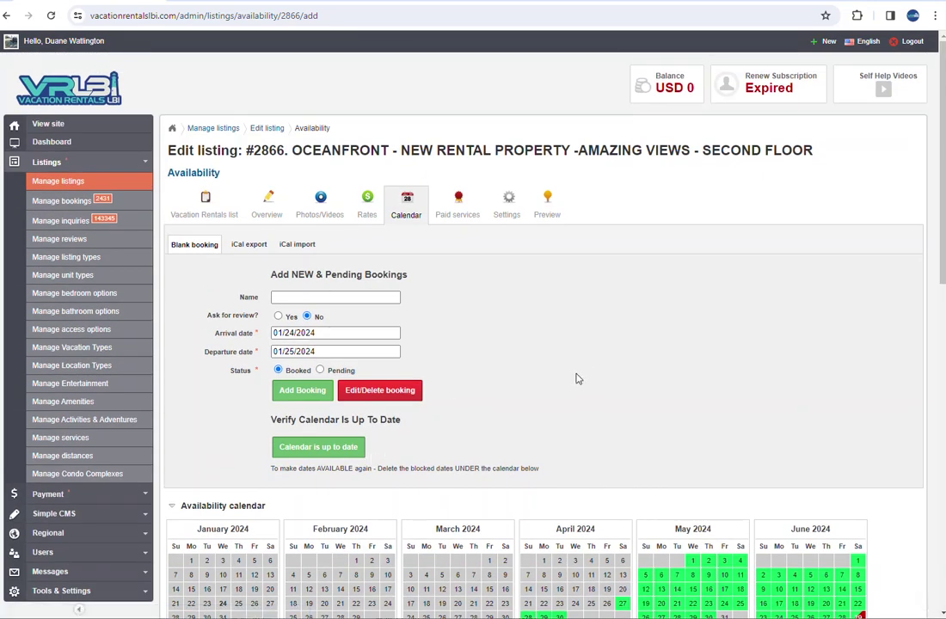